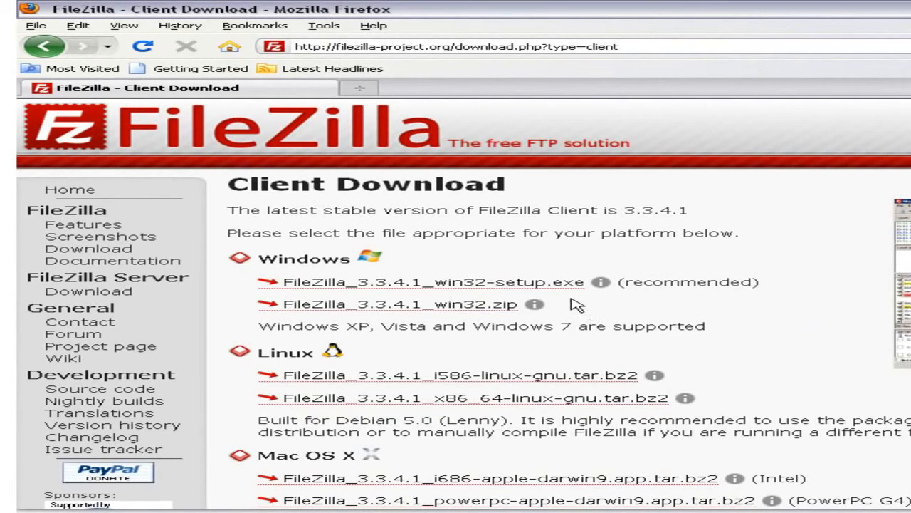
Download FileZilla_3.3.4.1_win32-setup.exe for Windows, save the file, and launch the installer.
{"action": "left_click", "coordinate": [556, 282]}
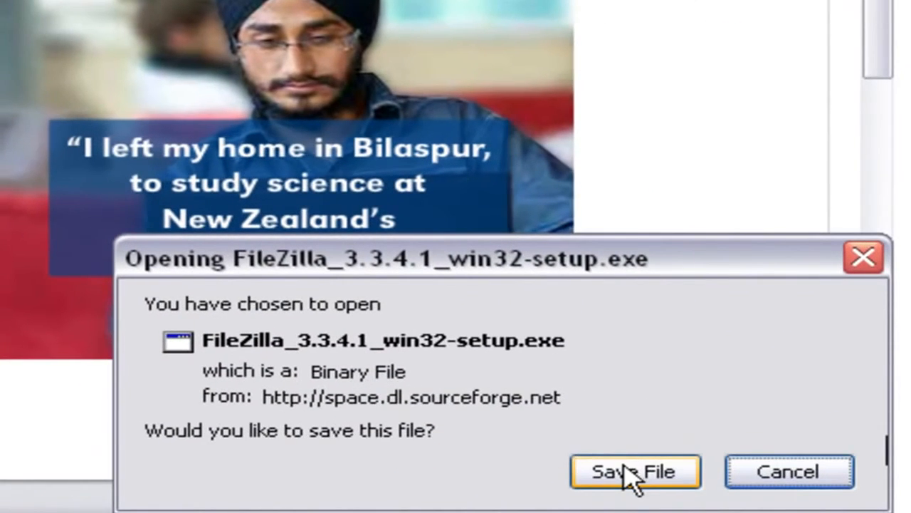
{"action": "left_click", "coordinate": [670, 476]}
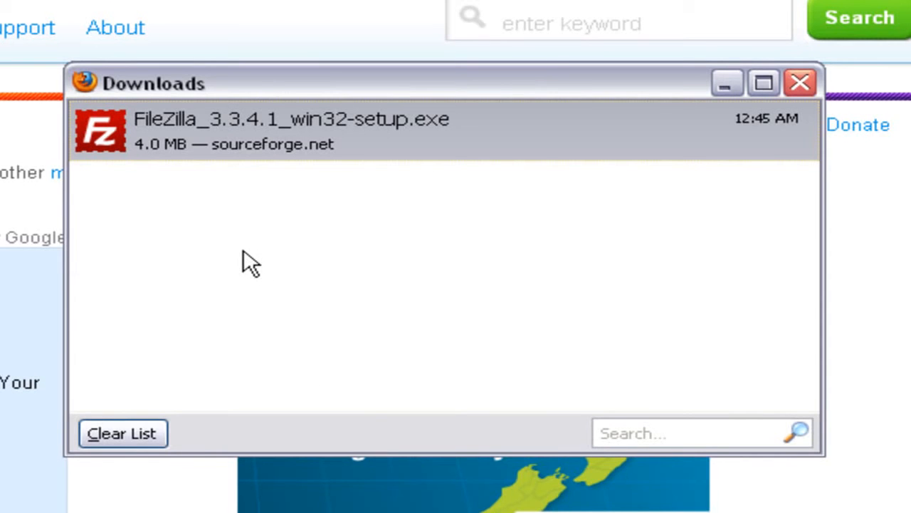
{"action": "double_click", "coordinate": [204, 151]}
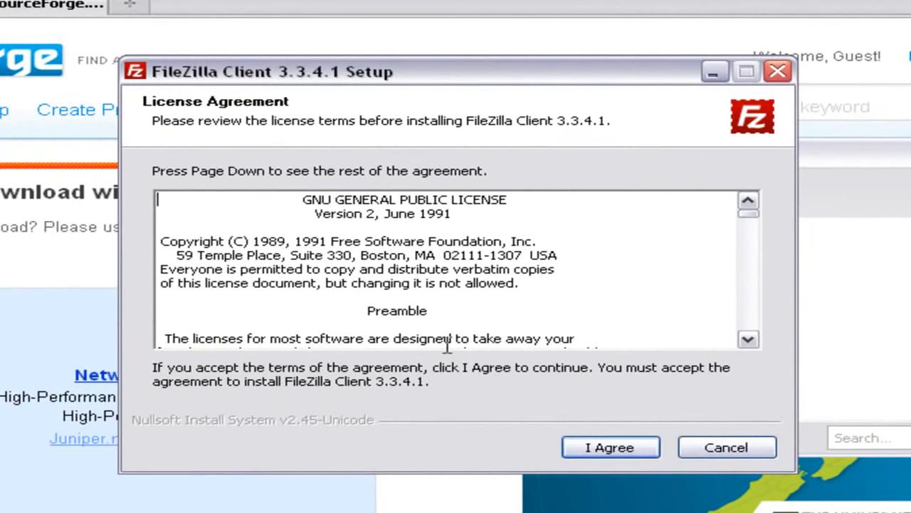
Install FileZilla Client for all users in the default folder, adding the Desktop Icon component, and finish the setup.
{"action": "left_click", "coordinate": [591, 447]}
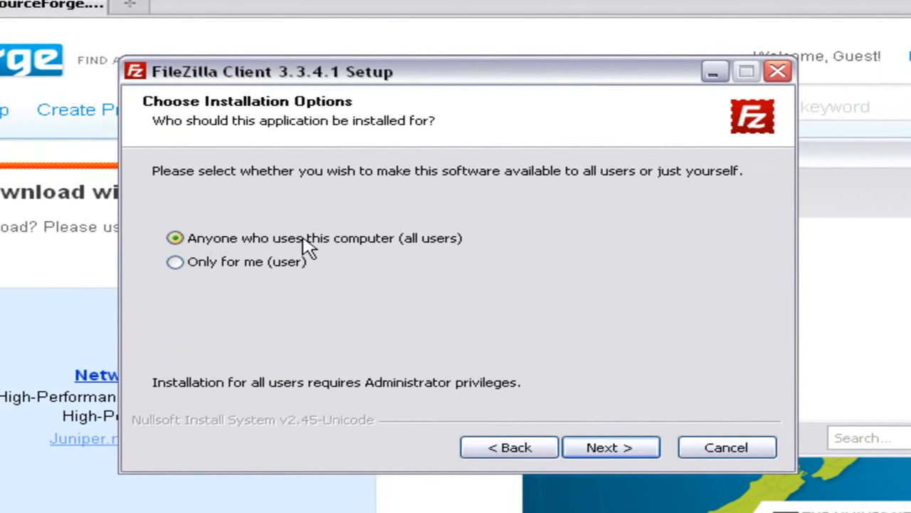
{"action": "left_click", "coordinate": [631, 452]}
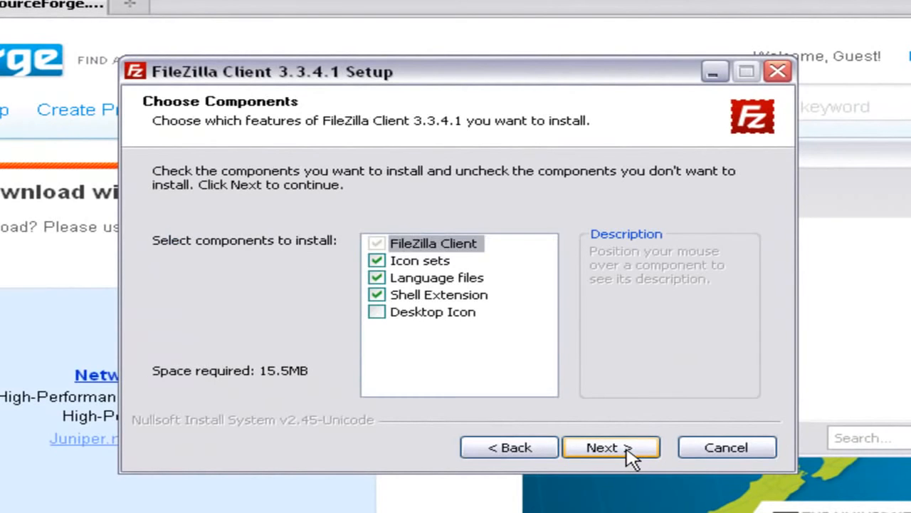
{"action": "left_click", "coordinate": [378, 313]}
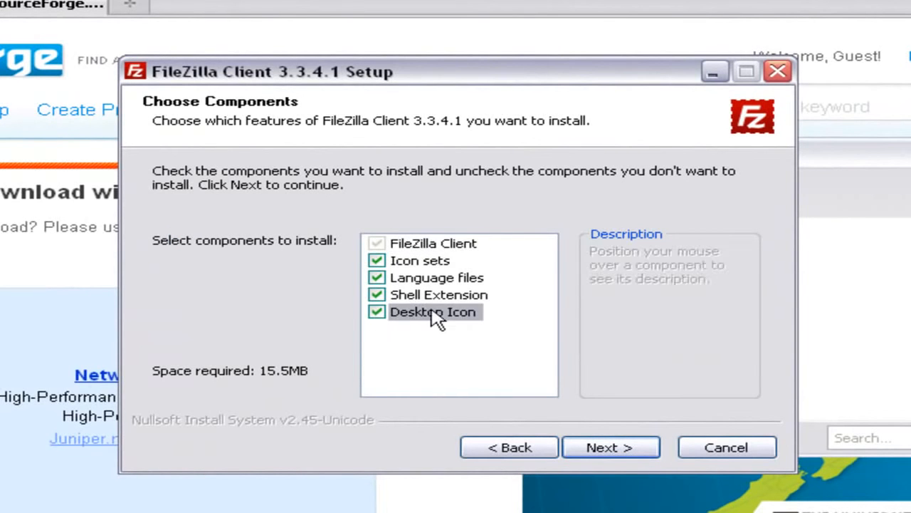
{"action": "left_click", "coordinate": [611, 454]}
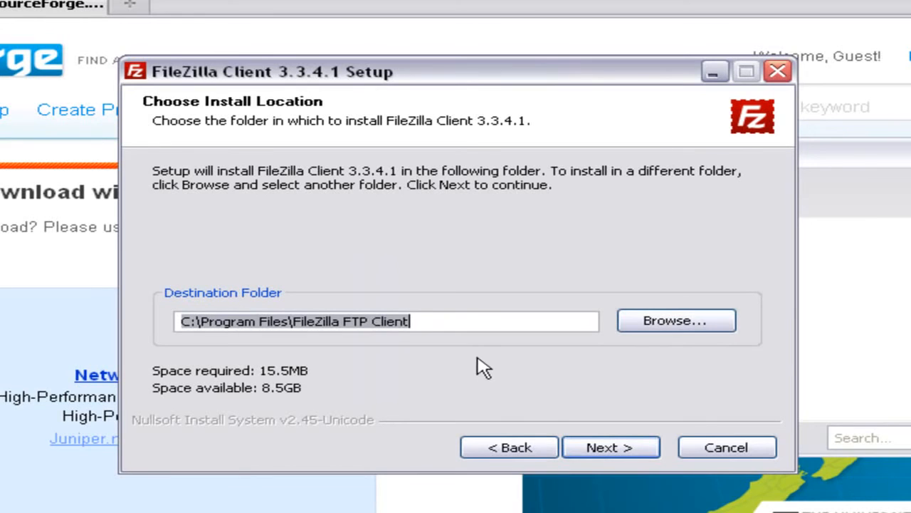
{"action": "left_click", "coordinate": [585, 450]}
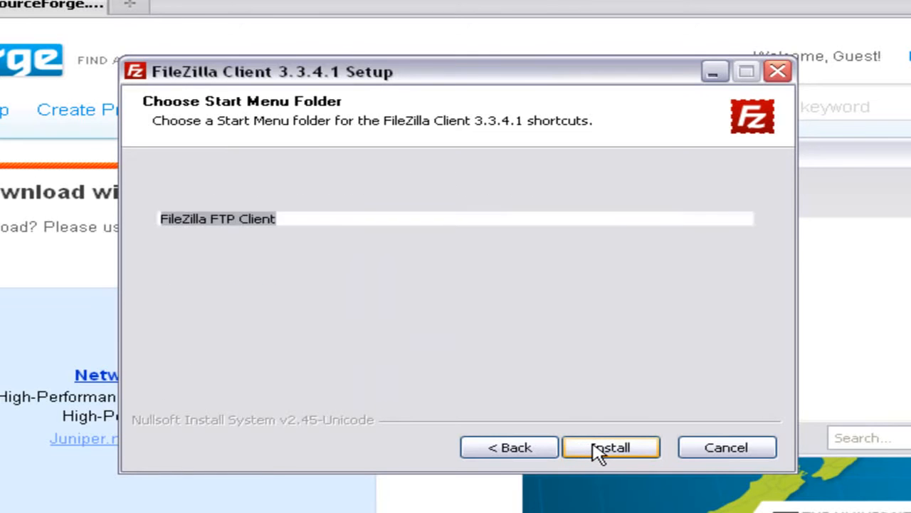
{"action": "left_click", "coordinate": [599, 447]}
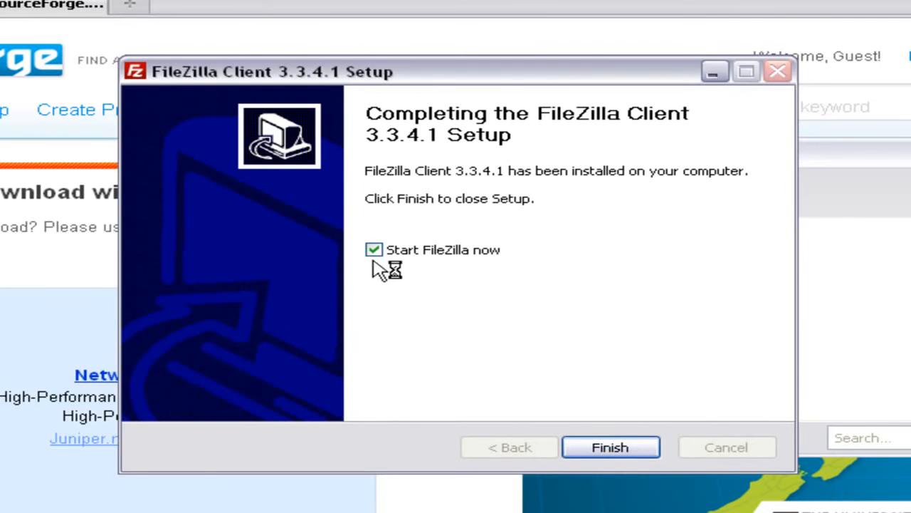
{"action": "left_click", "coordinate": [602, 448]}
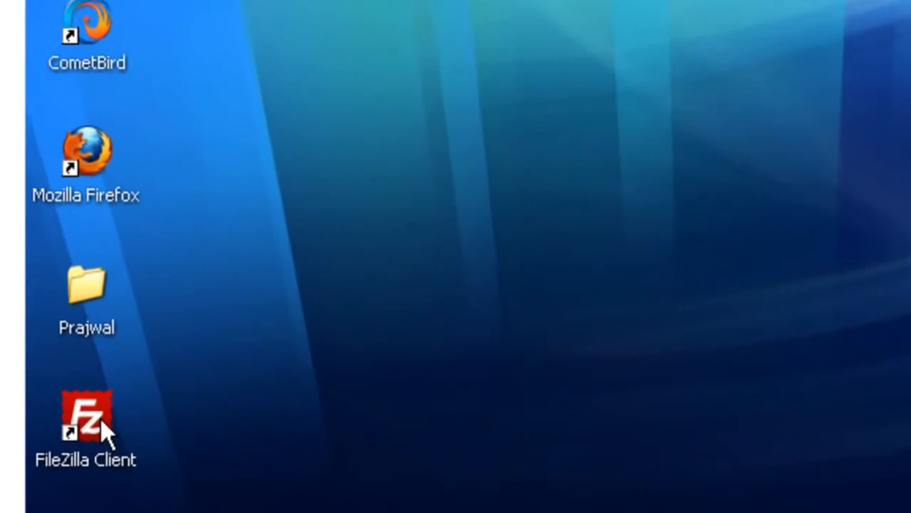
{"action": "double_click", "coordinate": [47, 472]}
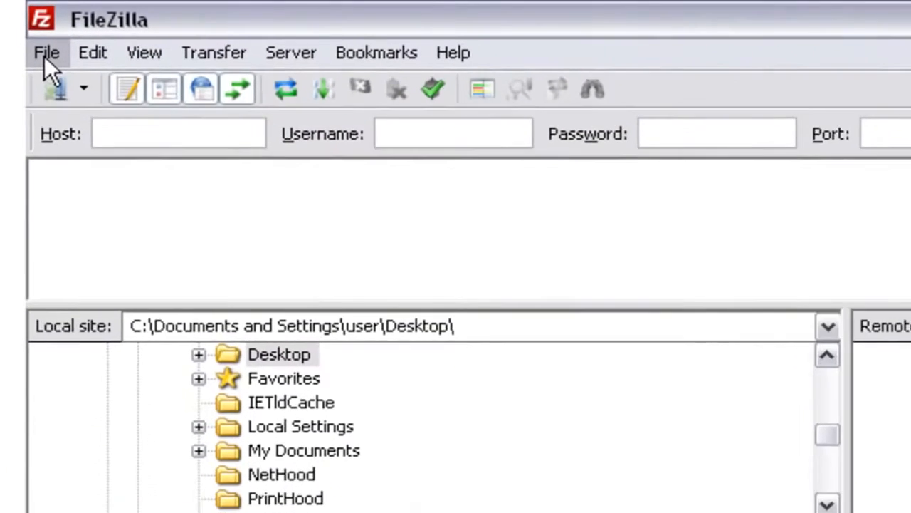
{"action": "left_click", "coordinate": [22, 20]}
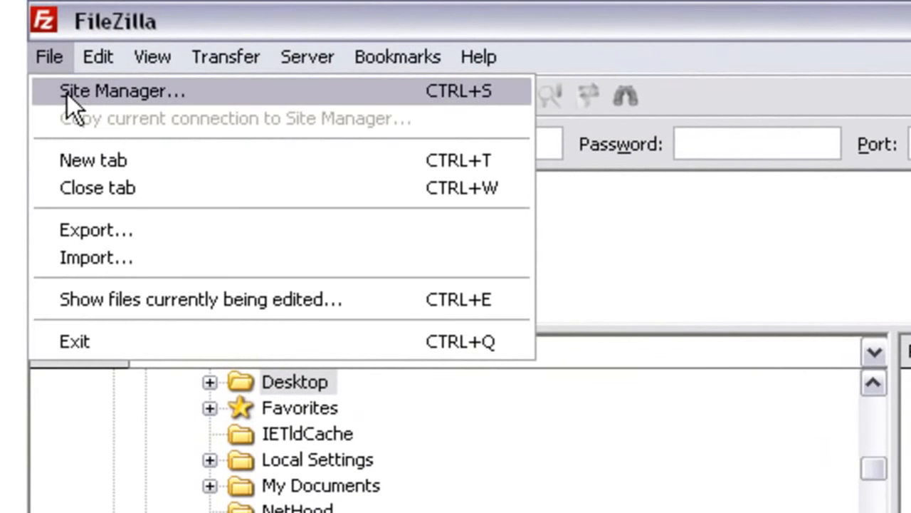
{"action": "left_click", "coordinate": [67, 95]}
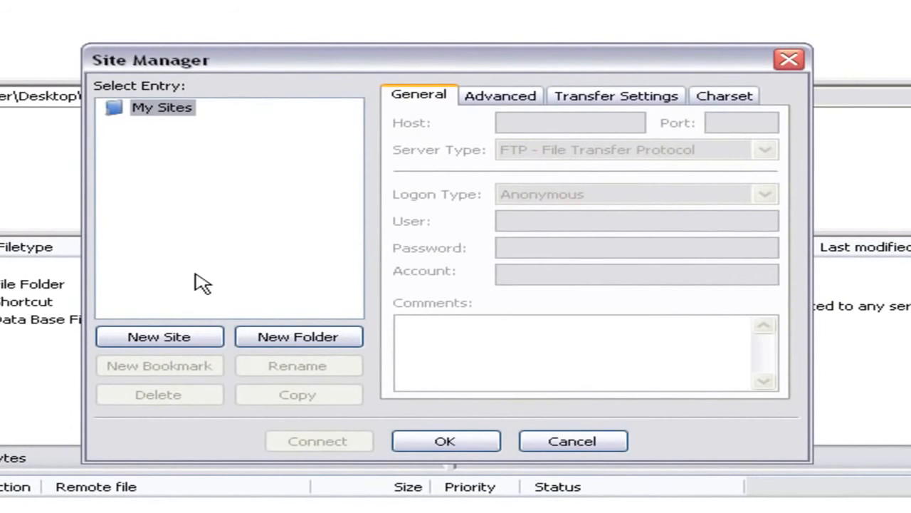
{"action": "left_click", "coordinate": [158, 337]}
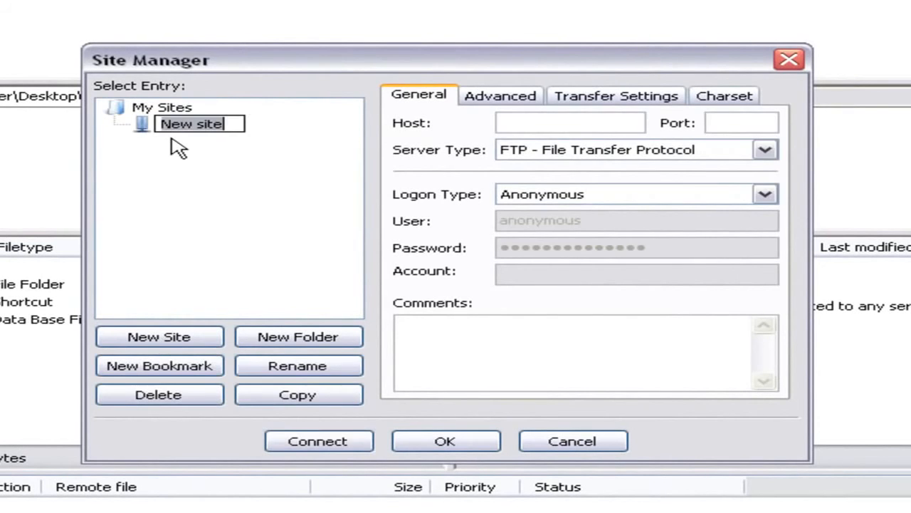
{"action": "type", "text": "ww"}
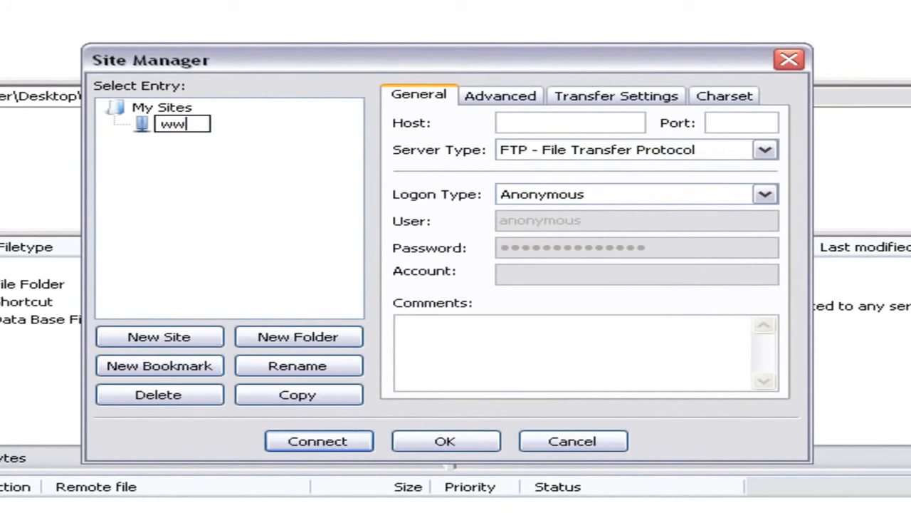
{"action": "type", "text": "w.rapidbloggin"}
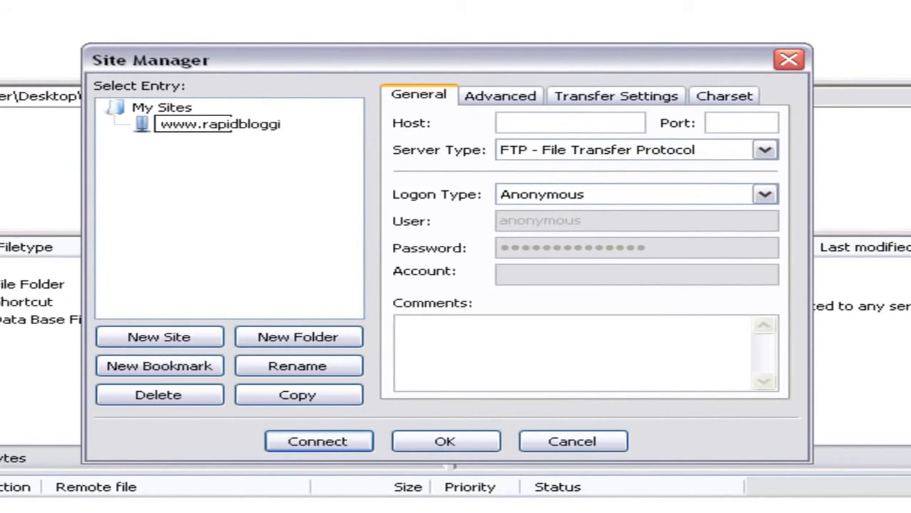
{"action": "type", "text": "gvideoguide.com"}
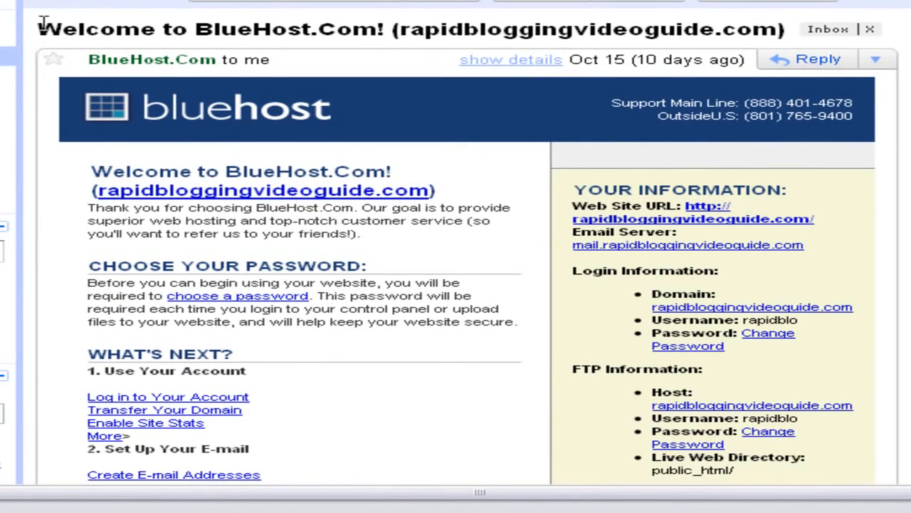
Switch to the BlueHost welcome email and examine its title and FTP information section for the connection details.
{"action": "left_click_drag", "start_coordinate": [37, 29], "coordinate": [396, 29]}
{"action": "left_click", "coordinate": [488, 164]}
{"action": "left_click_drag", "start_coordinate": [573, 368], "coordinate": [708, 369]}
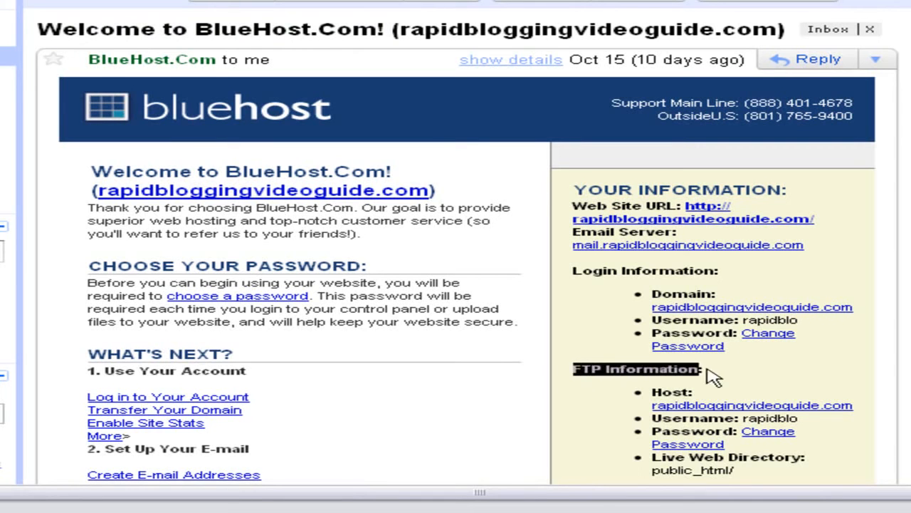
{"action": "left_click", "coordinate": [775, 384]}
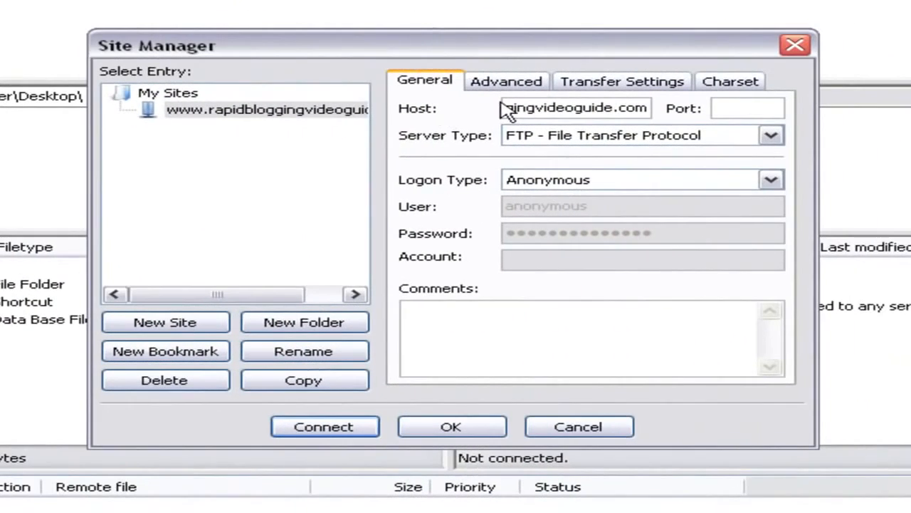
Set the site's logon type to Normal and user to rapidblo, enter the FTP password, and save the site.
{"action": "left_click", "coordinate": [526, 107]}
{"action": "left_click", "coordinate": [632, 181]}
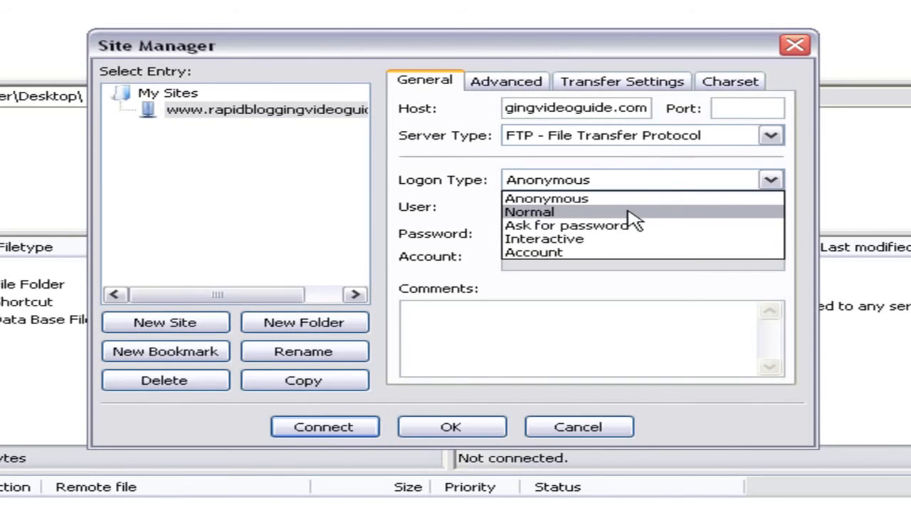
{"action": "left_click", "coordinate": [628, 210]}
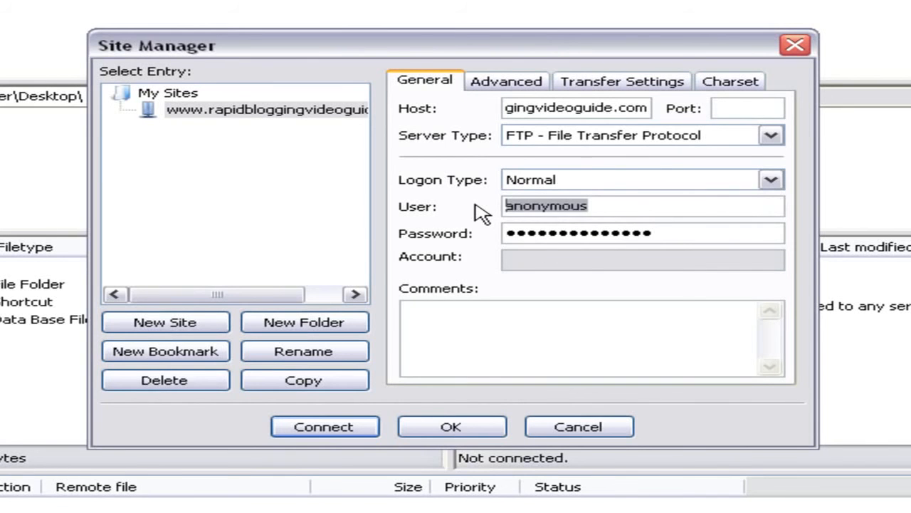
{"action": "key", "text": "BackSpace"}
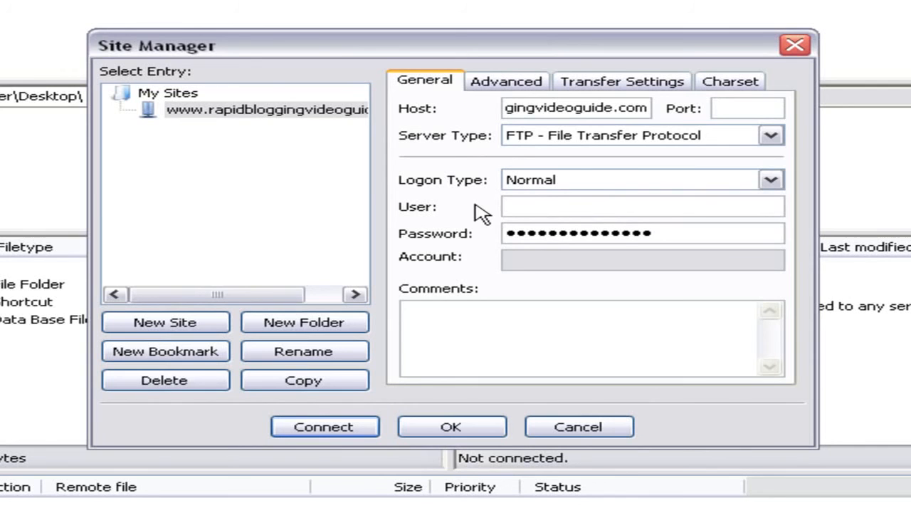
{"action": "type", "text": "rapidblo"}
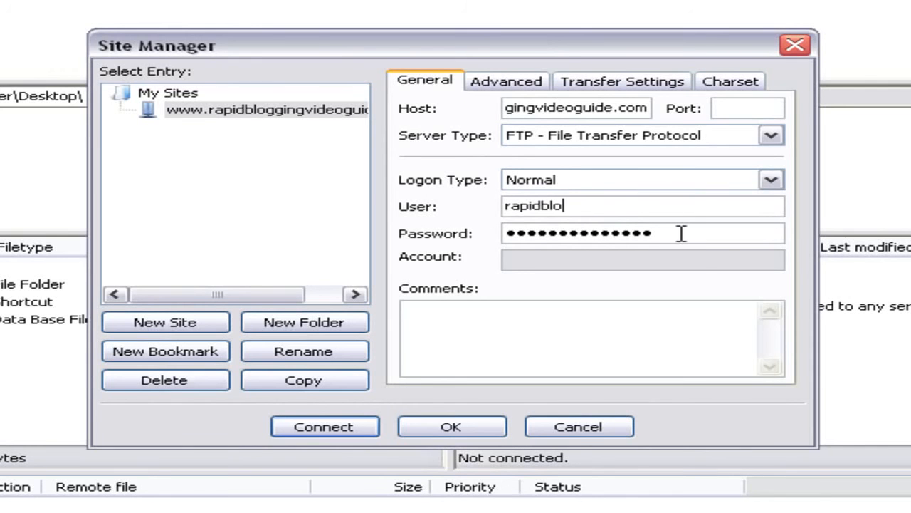
{"action": "left_click_drag", "start_coordinate": [656, 233], "coordinate": [472, 233]}
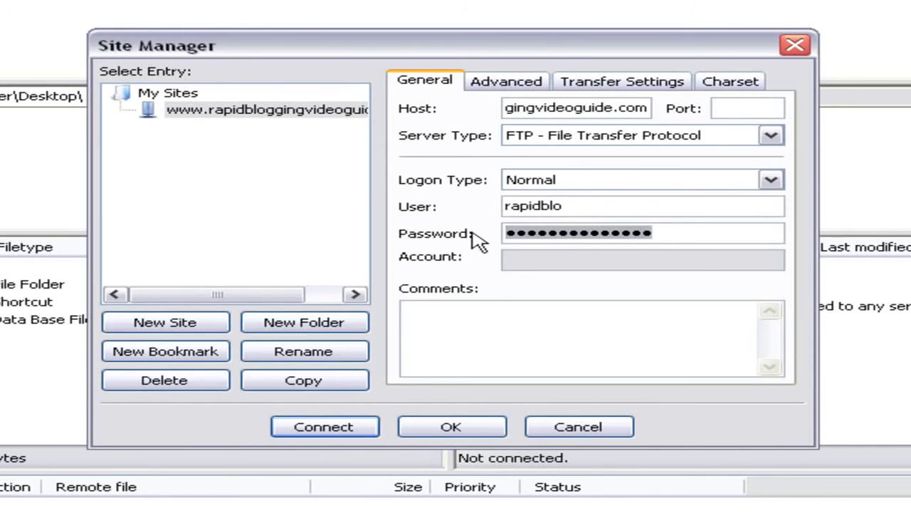
{"action": "type", "text": "●●●●●●●●●●●"}
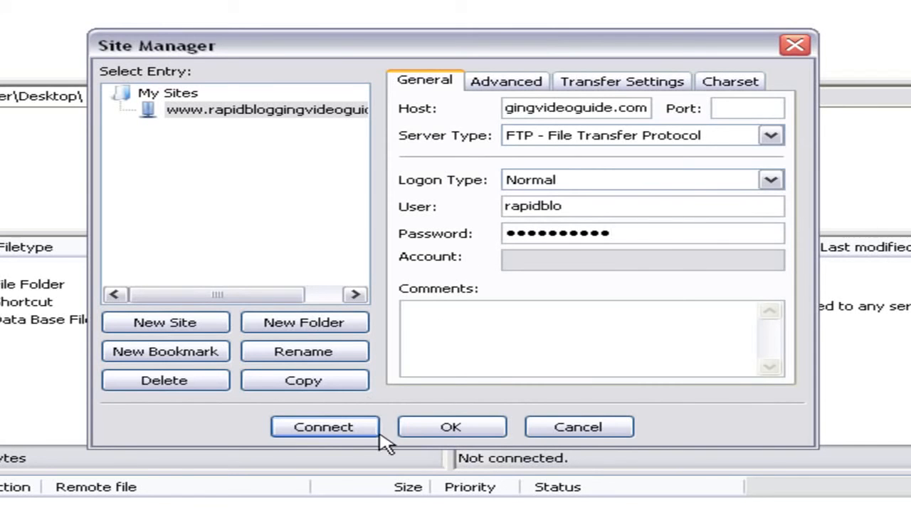
{"action": "left_click", "coordinate": [423, 430]}
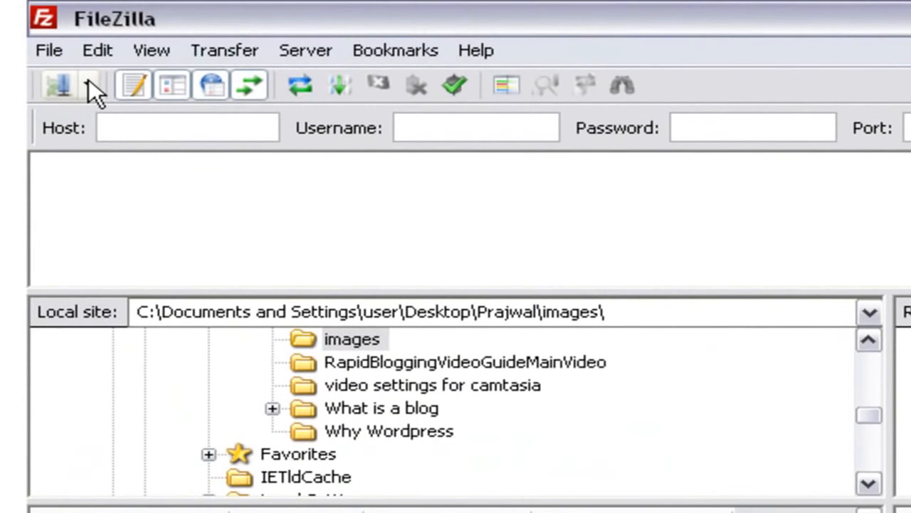
{"action": "left_click", "coordinate": [89, 81]}
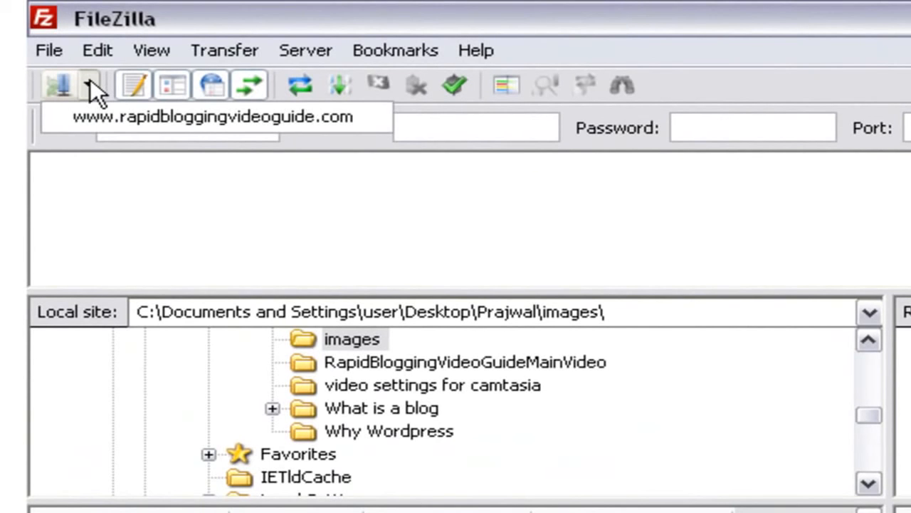
{"action": "left_click", "coordinate": [97, 117]}
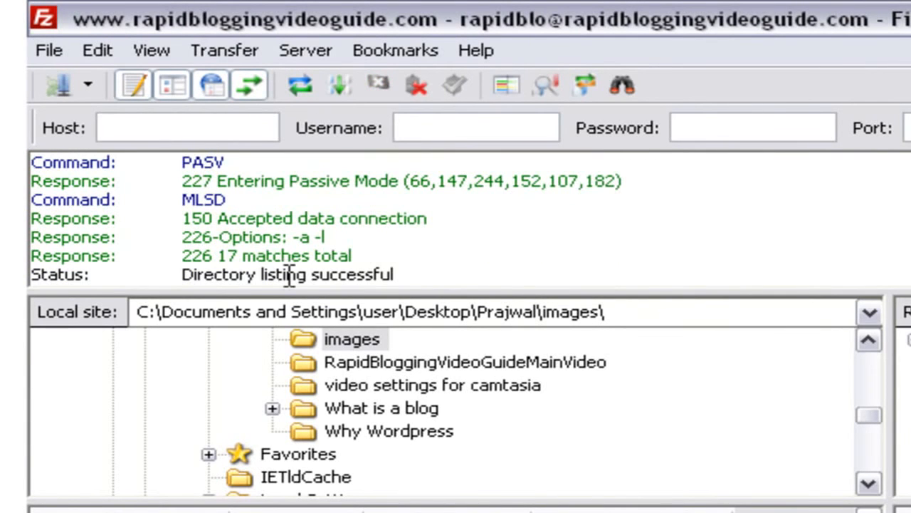
{"action": "left_click_drag", "start_coordinate": [422, 272], "coordinate": [227, 272]}
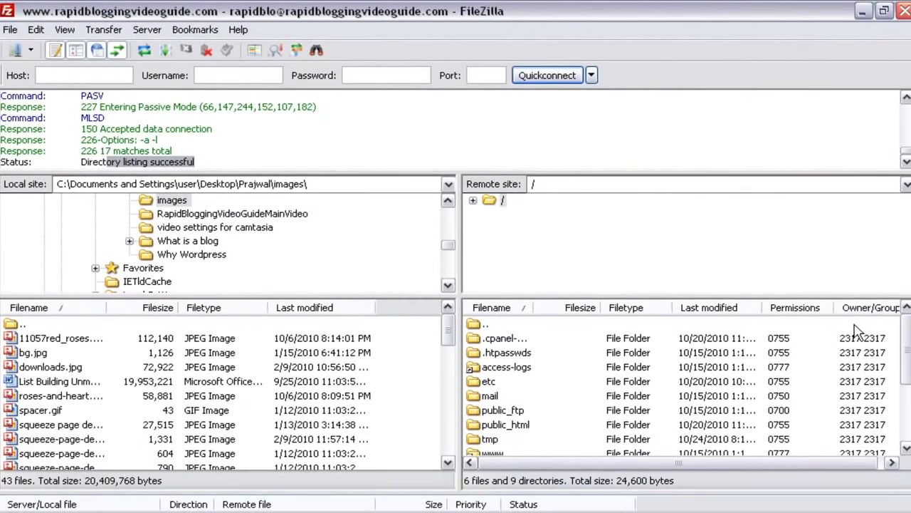
{"action": "left_click_drag", "start_coordinate": [907, 370], "coordinate": [907, 334]}
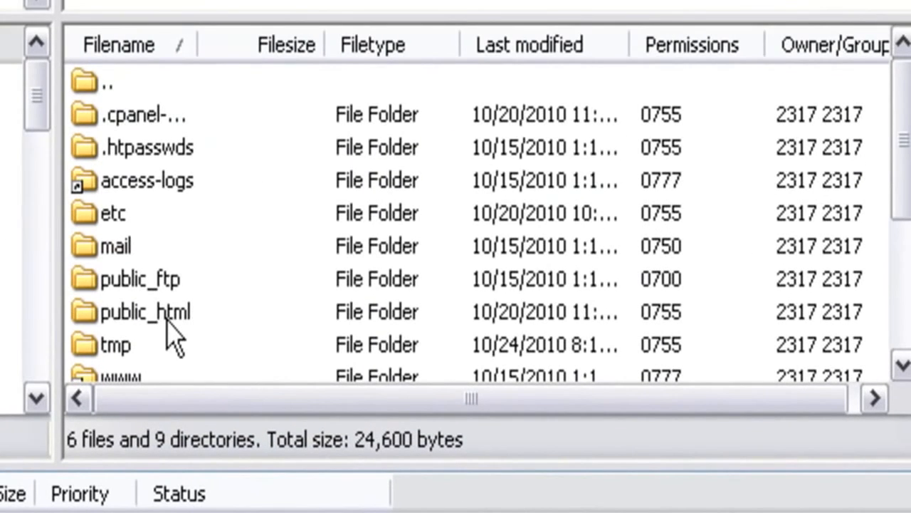
{"action": "left_click", "coordinate": [168, 320]}
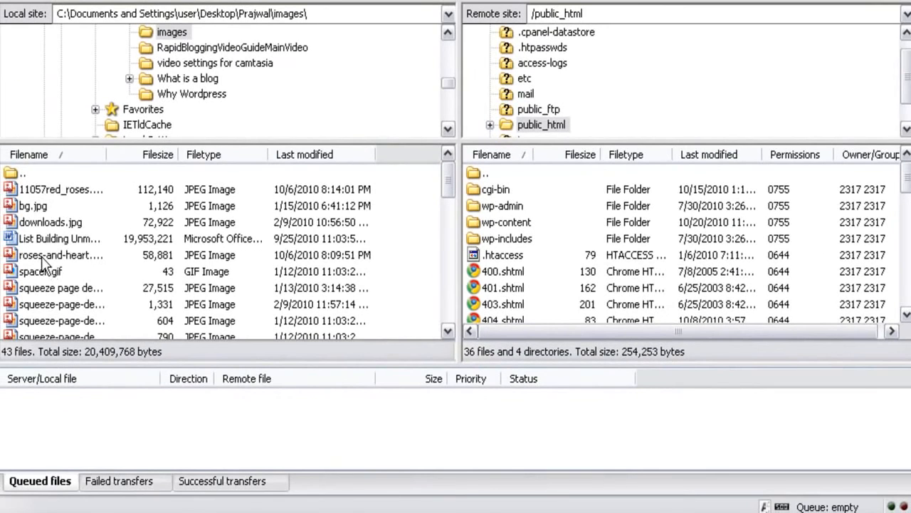
Upload the roses-and-heart JPEG from the local images folder to the remote public_html folder.
{"action": "left_click", "coordinate": [41, 256]}
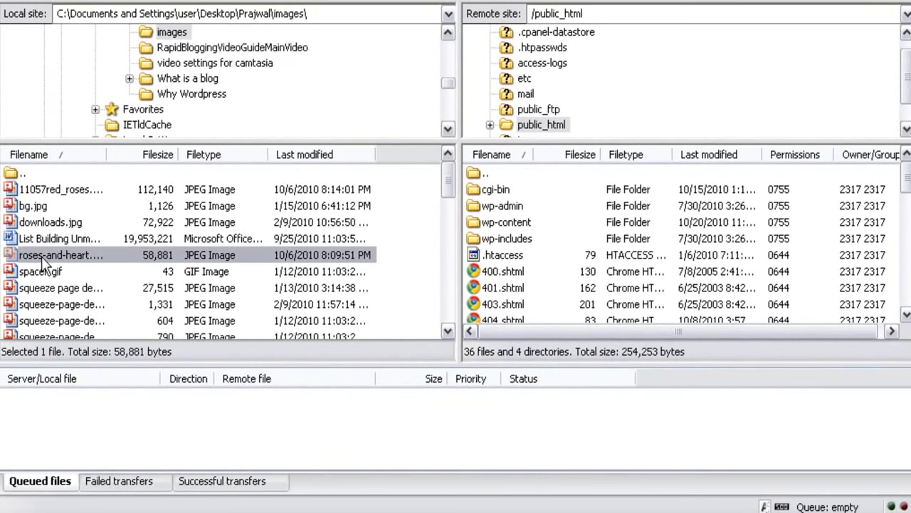
{"action": "right_click", "coordinate": [41, 256]}
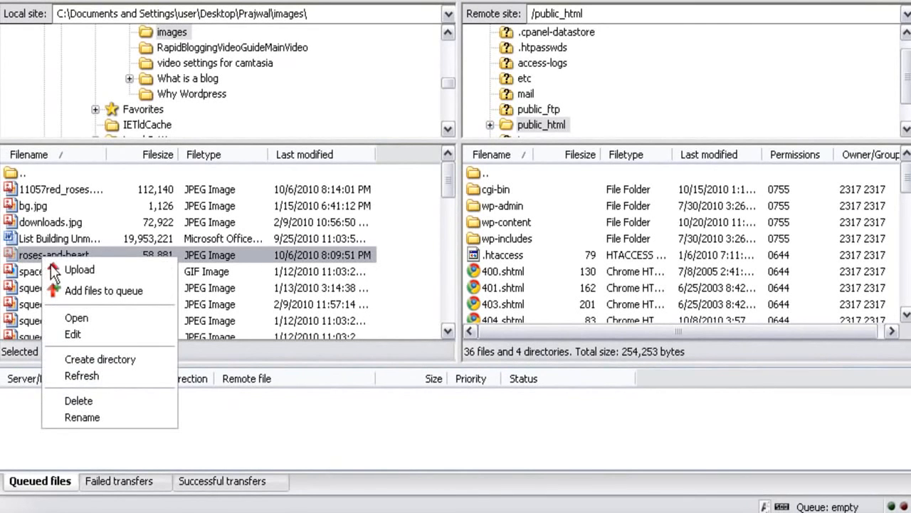
{"action": "left_click", "coordinate": [52, 268]}
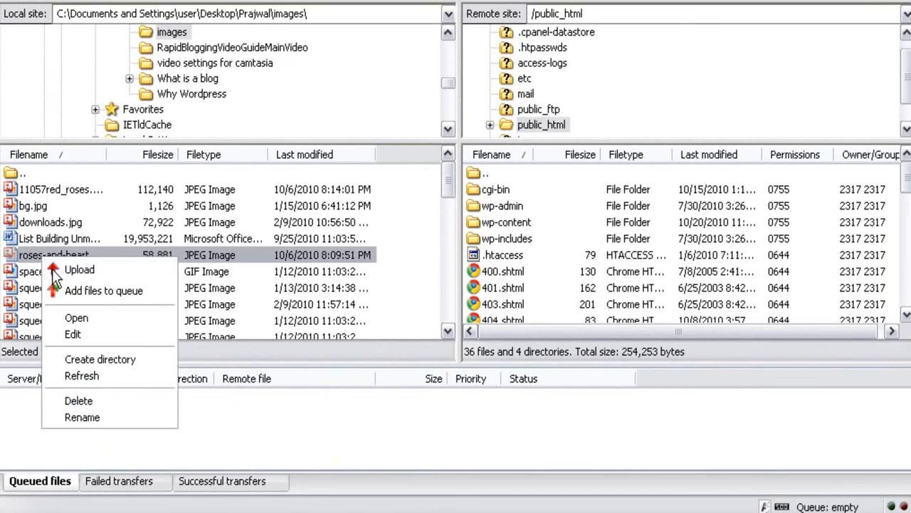